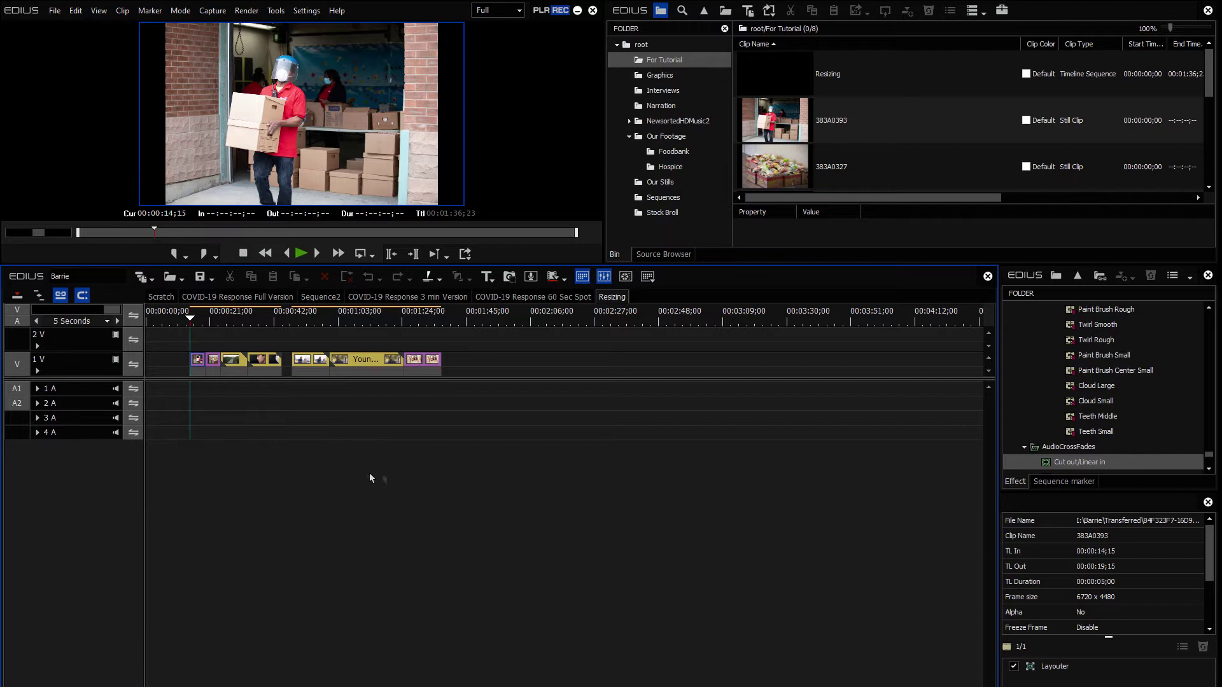
- Drop the 383A0393 still onto track 1V after the existing clips and open its Layouter
left_click(647, 459)
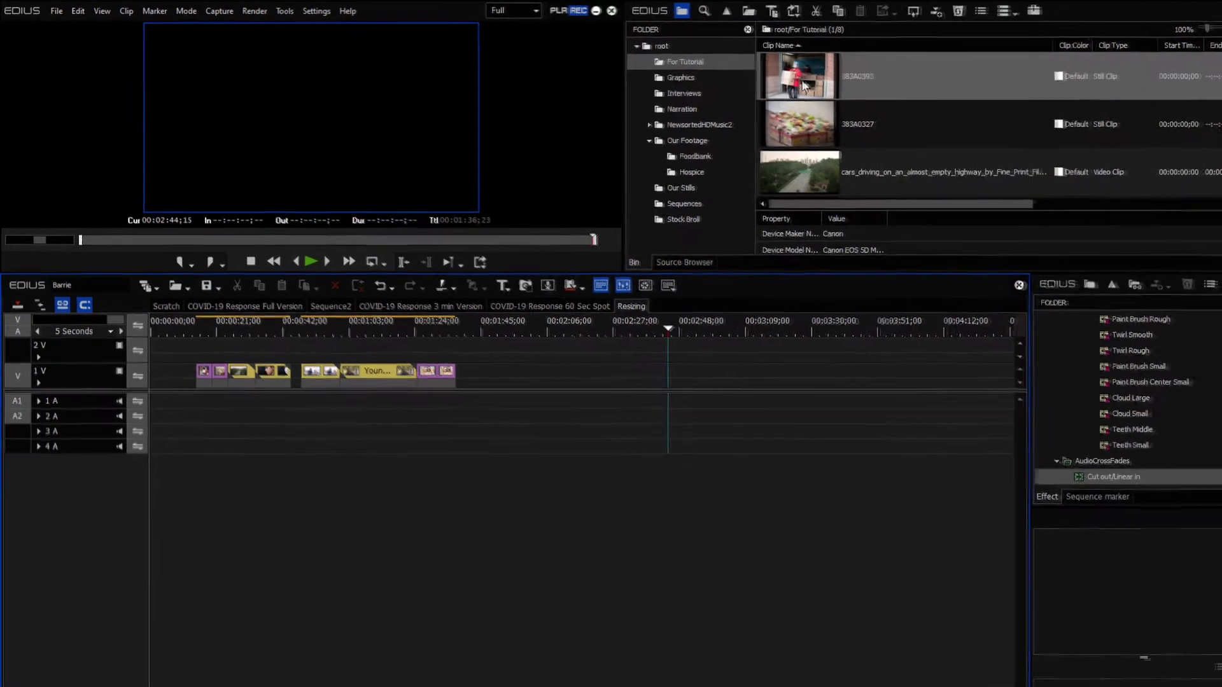
left_click_drag(774, 73, 719, 169)
left_click_drag(882, 206, 798, 454)
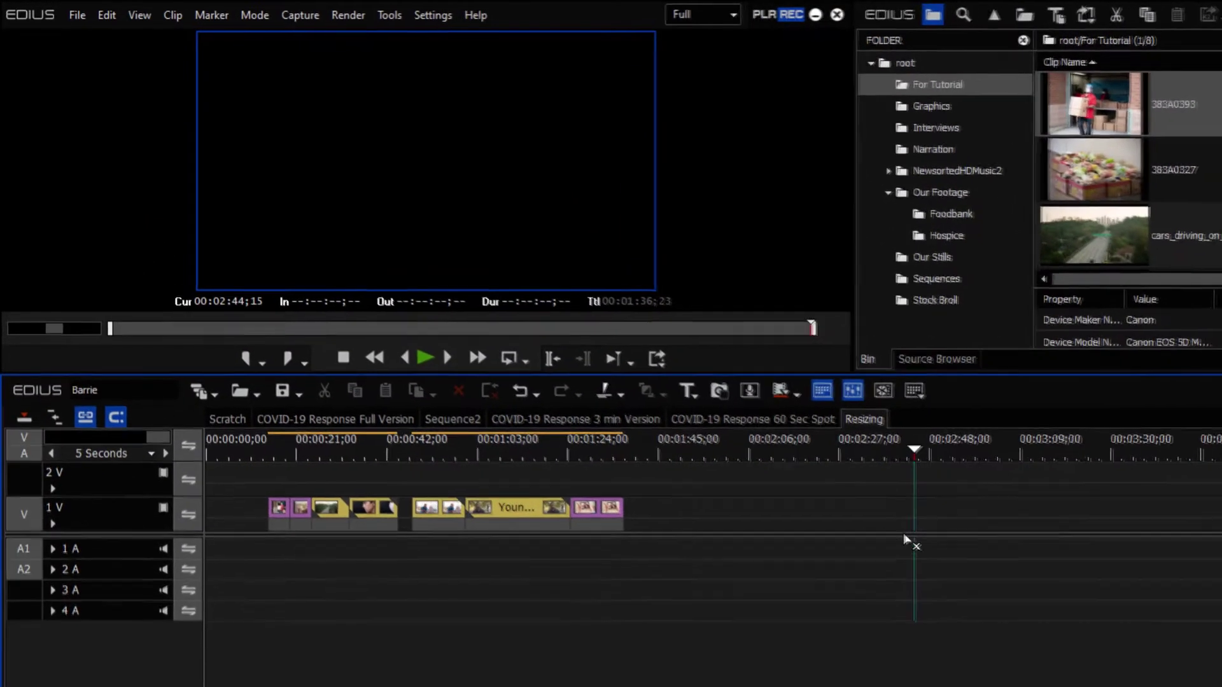
left_click_drag(935, 534, 936, 532)
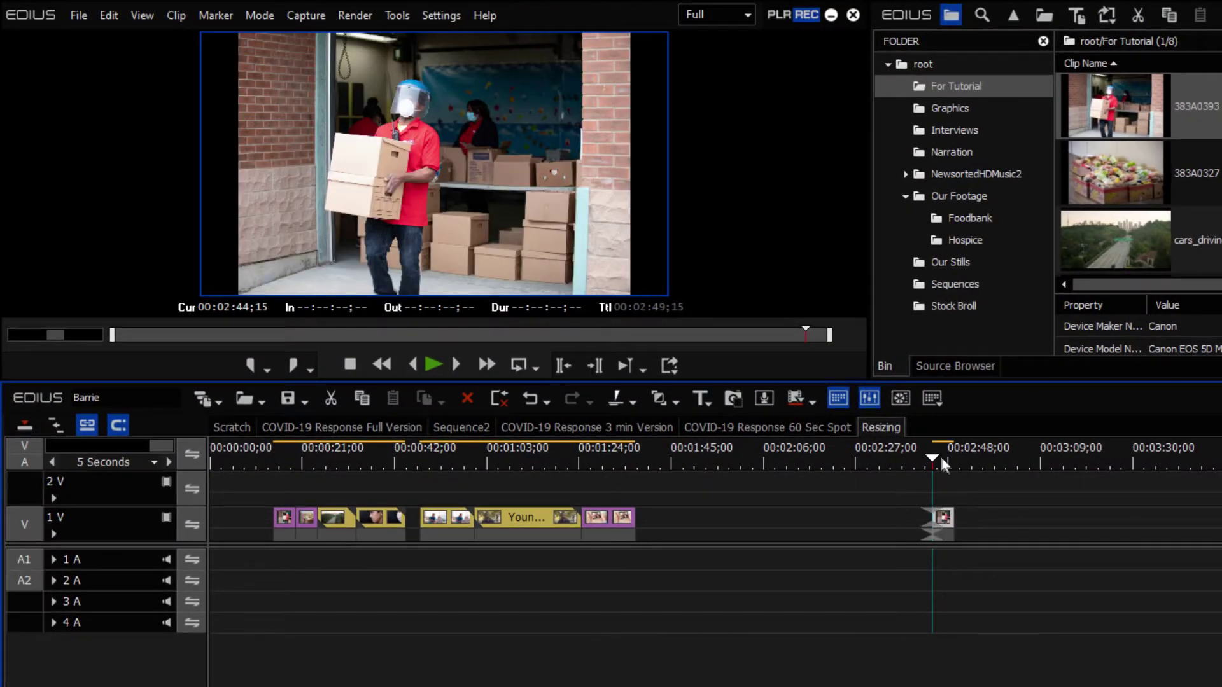
left_click(944, 457)
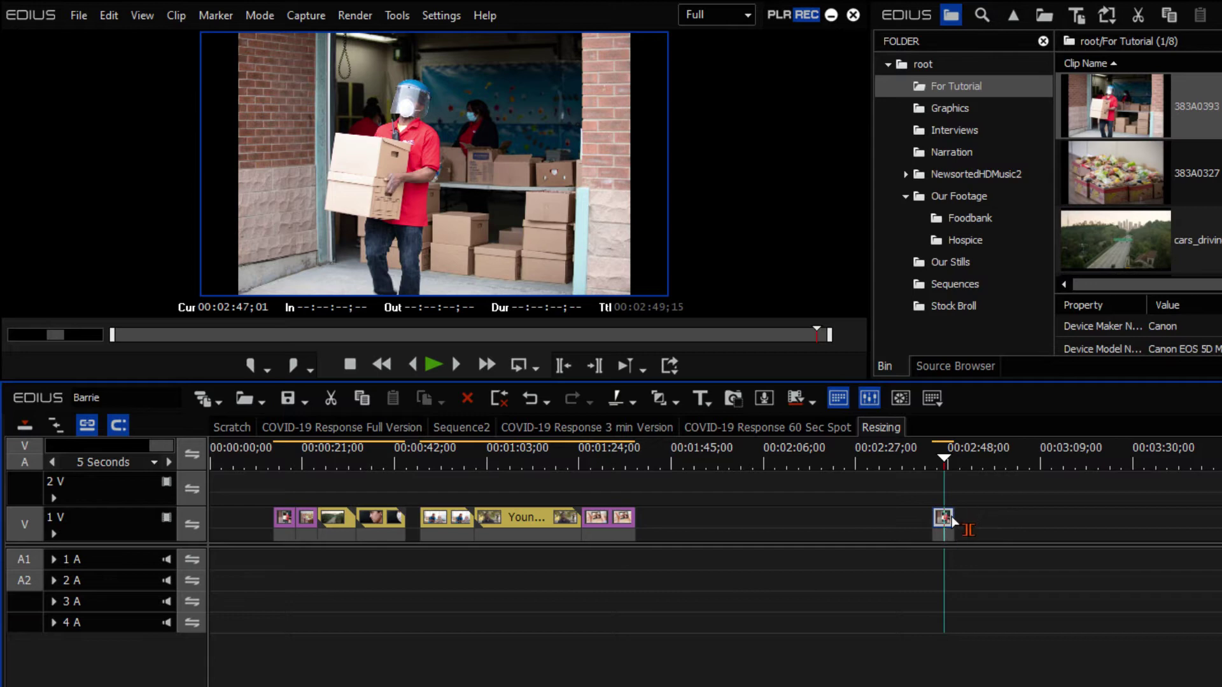
key("F7")
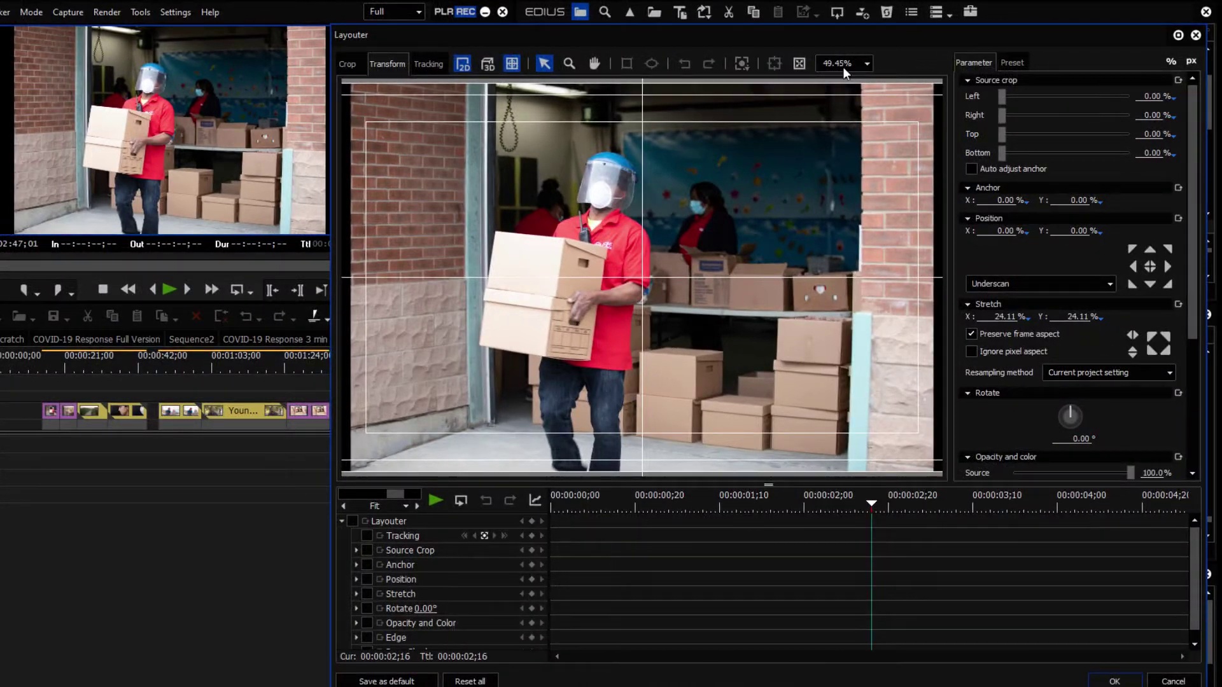
- Move the Layouter window aside and bring up its preview zoom choices
left_click_drag(871, 37, 819, 44)
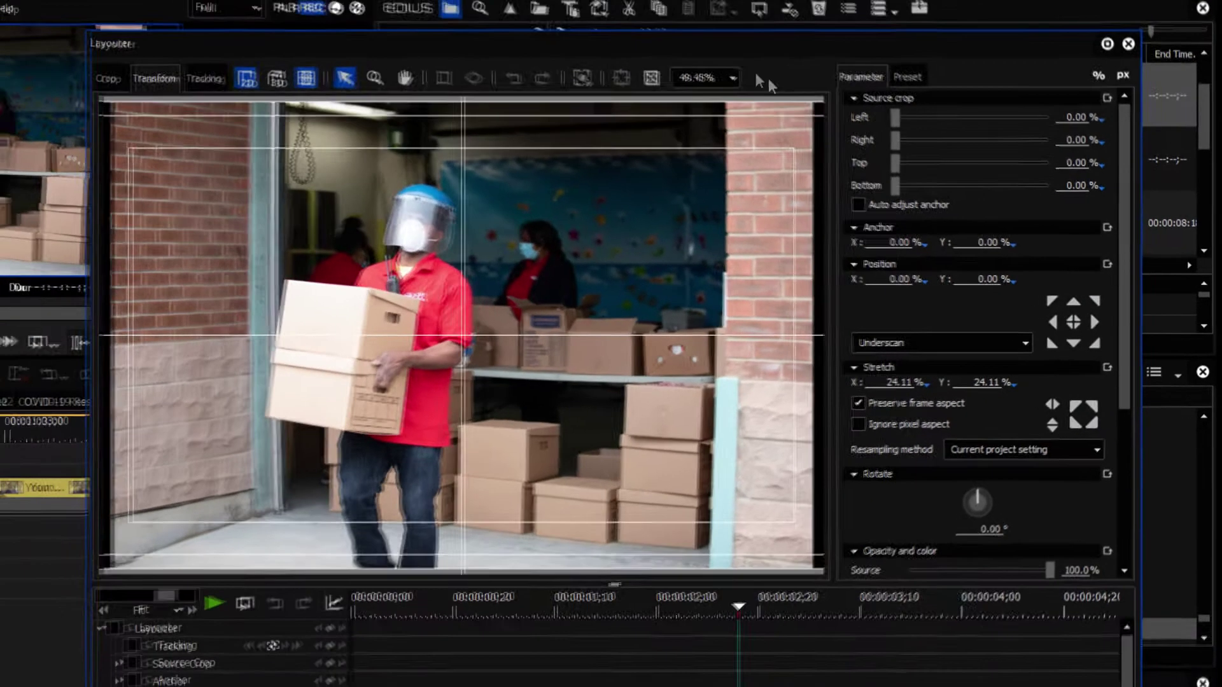
left_click(729, 78)
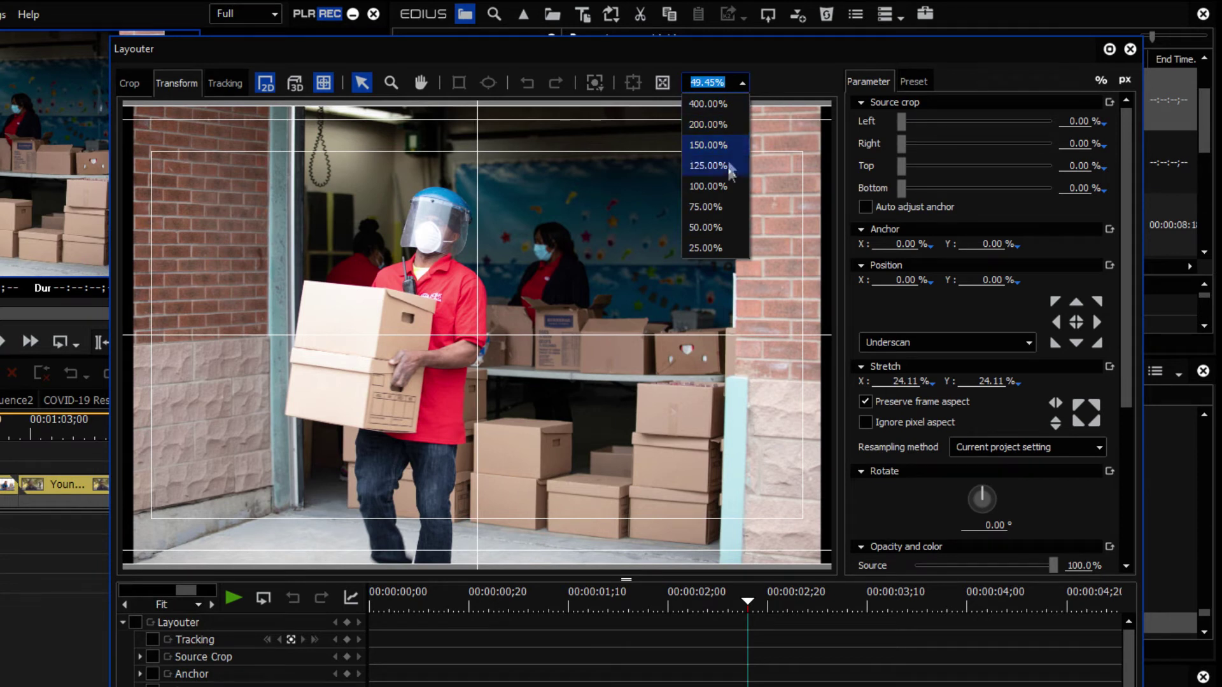
- Zoom the Layouter preview out to 25% and reposition the Layouter window
left_click(721, 246)
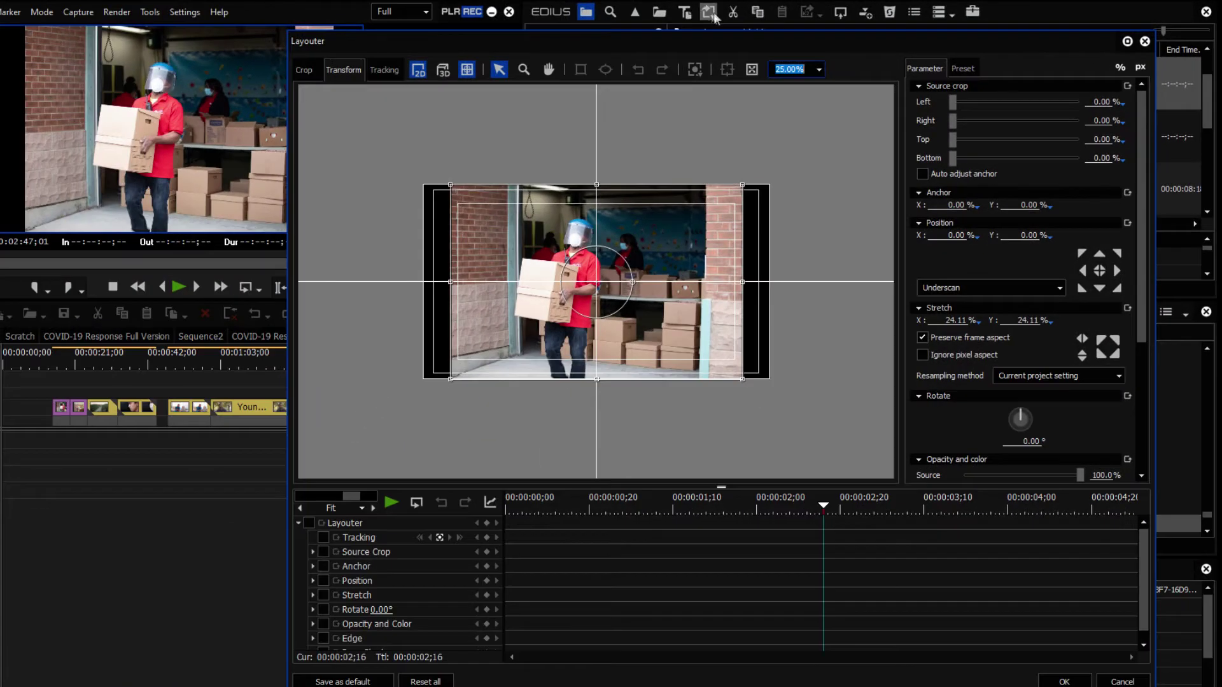
left_click_drag(756, 40, 809, 34)
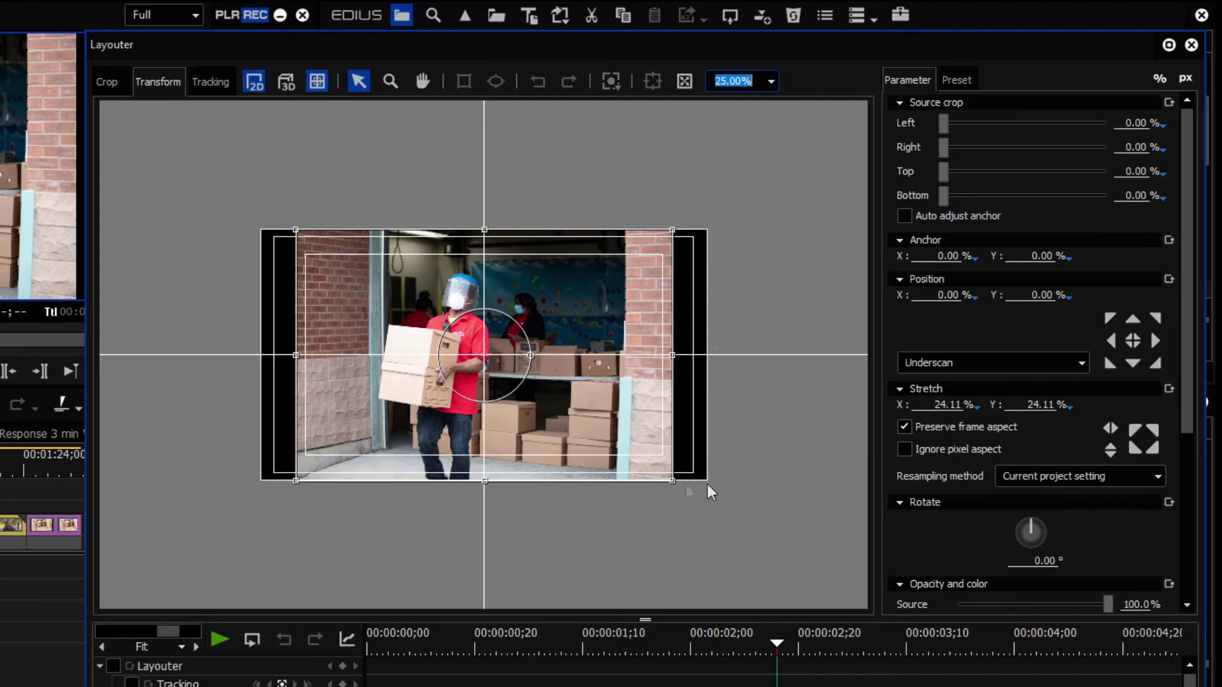
left_click(671, 480)
- Scale the 383A0393 still to 40.09%, position it at 18.96%, 10.37%, and apply the layout
left_click_drag(671, 480, 722, 514)
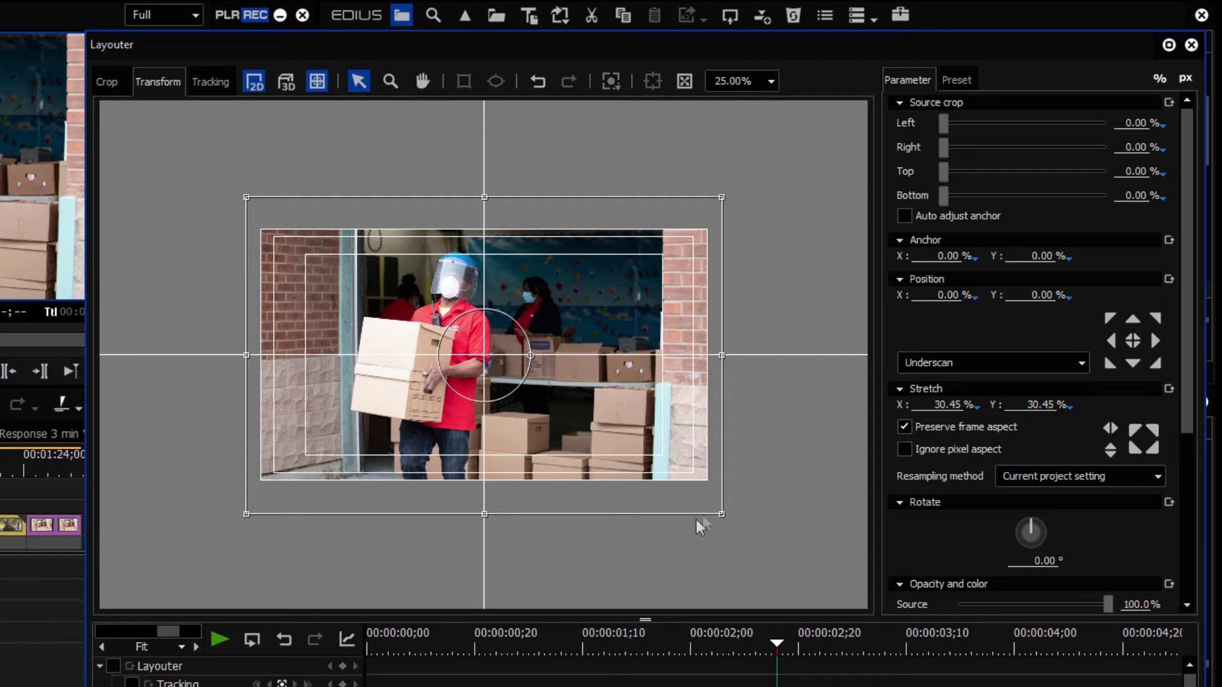
left_click_drag(721, 514, 796, 564)
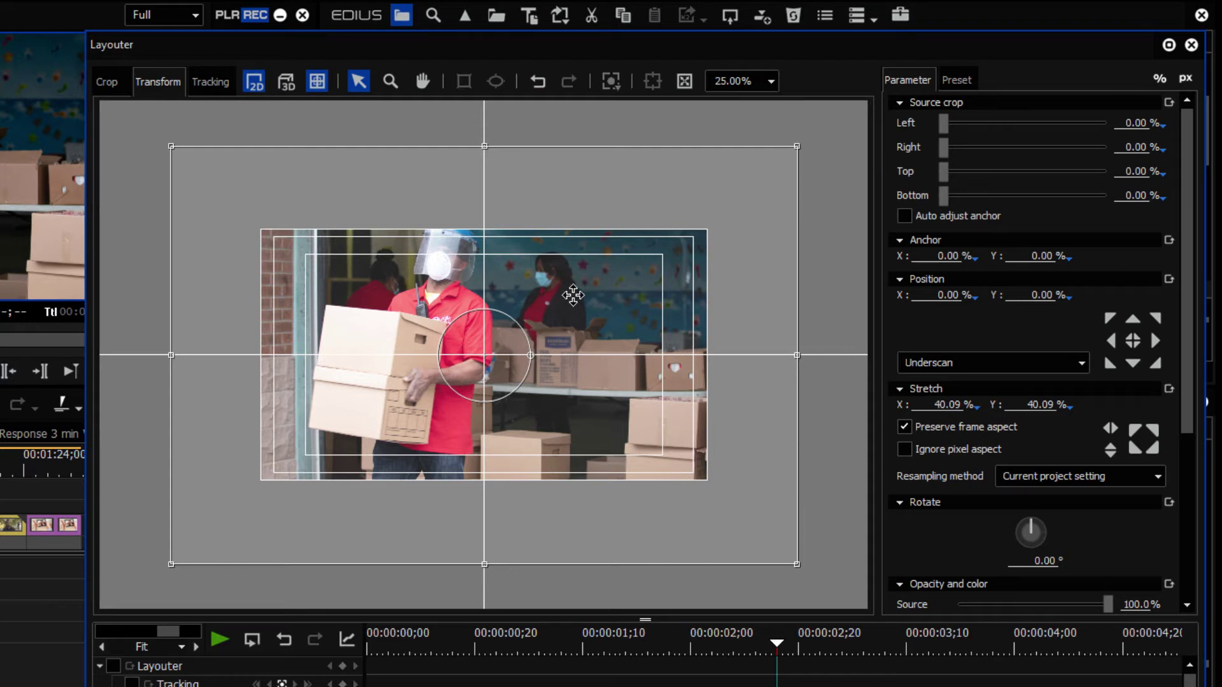
left_click_drag(572, 294, 621, 317)
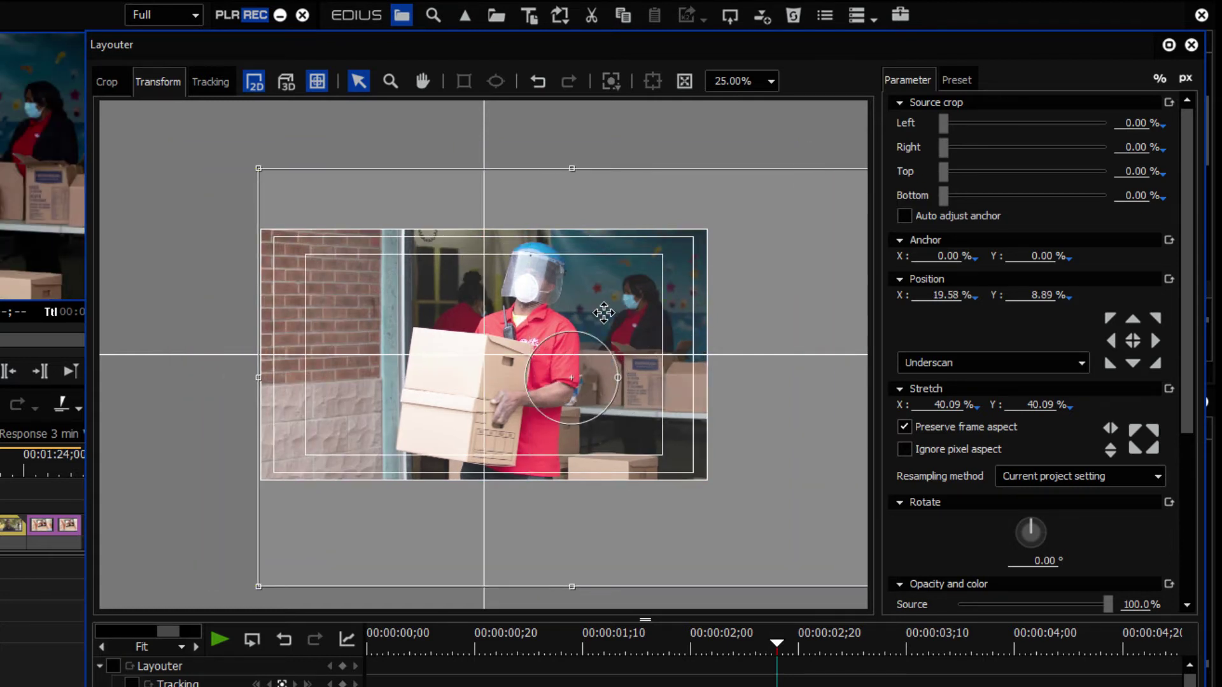
left_click_drag(604, 312, 601, 316)
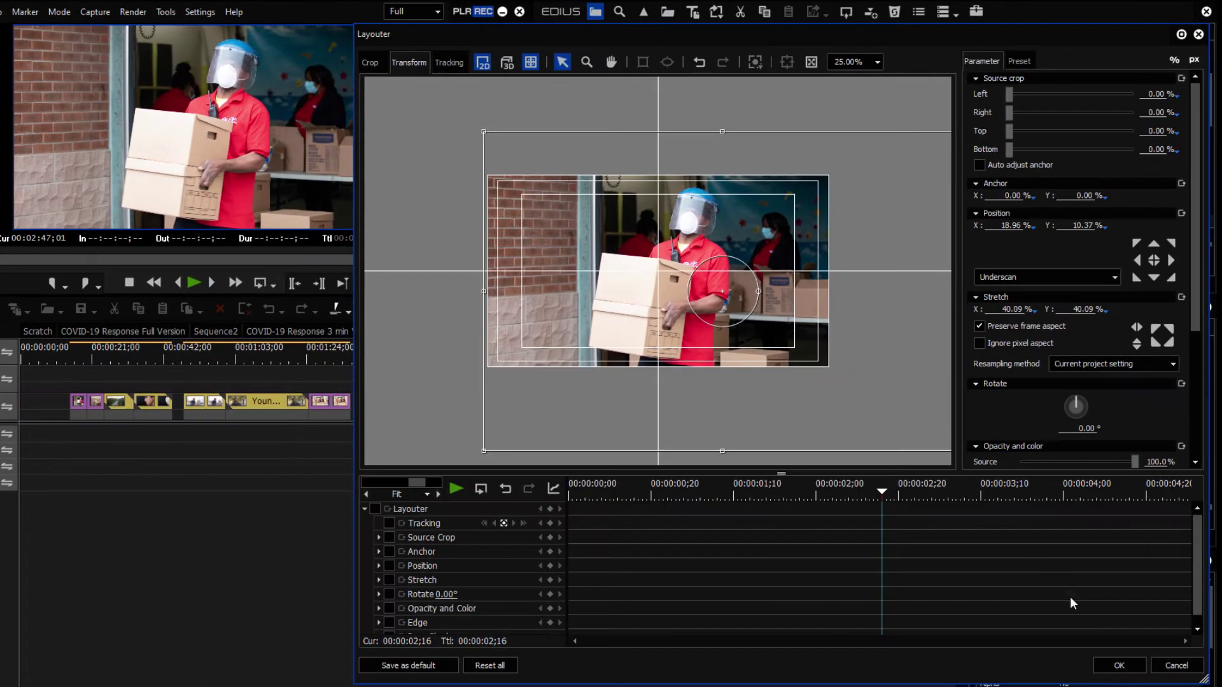
left_click(1118, 665)
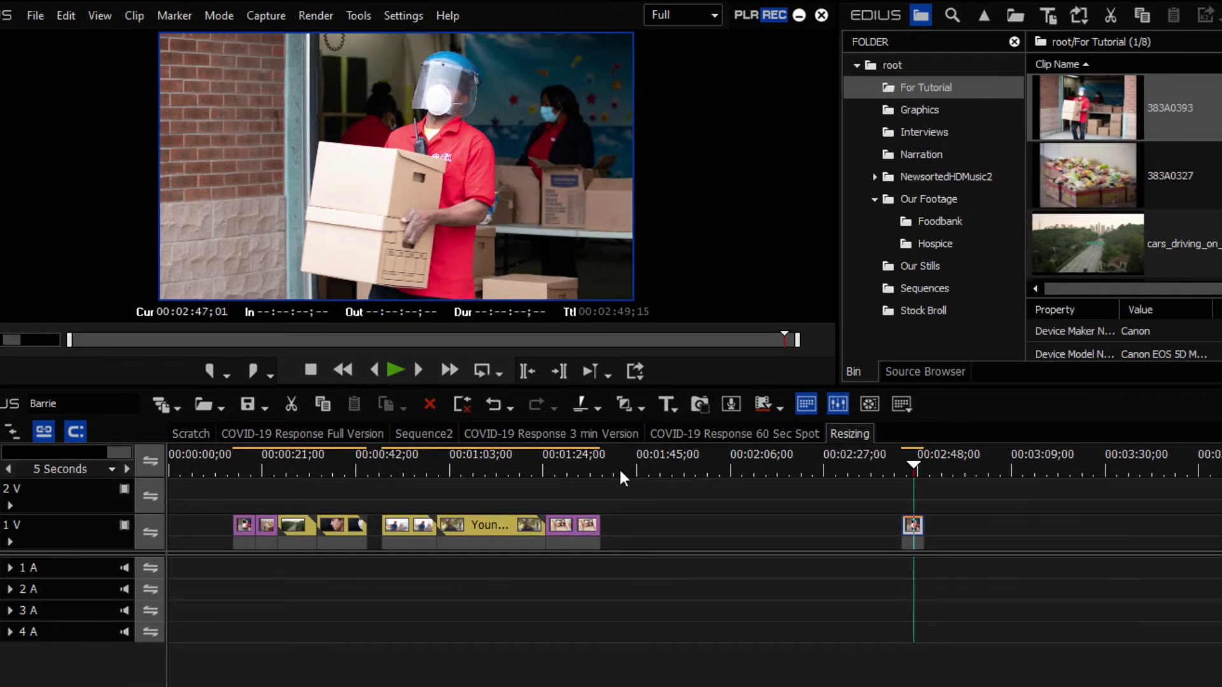
- Go to the 383A0327 food parcel still at 00:00:21;20, select it, and open its Layouter
left_click_drag(633, 469, 265, 590)
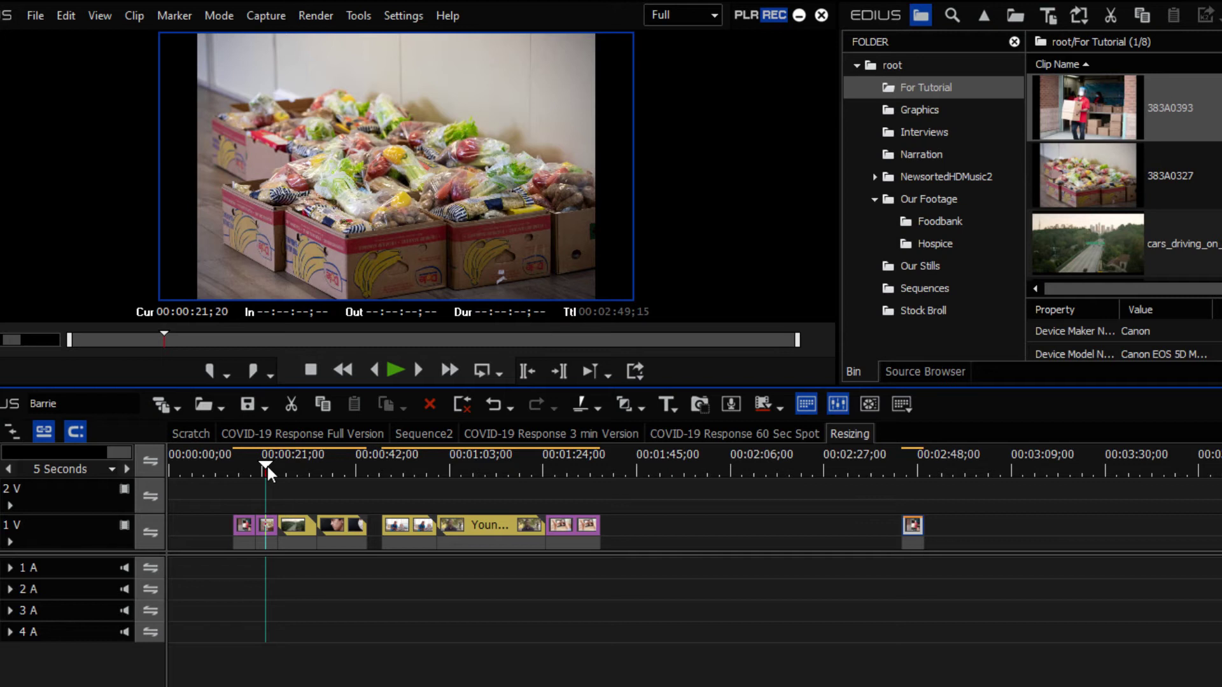
key("F7")
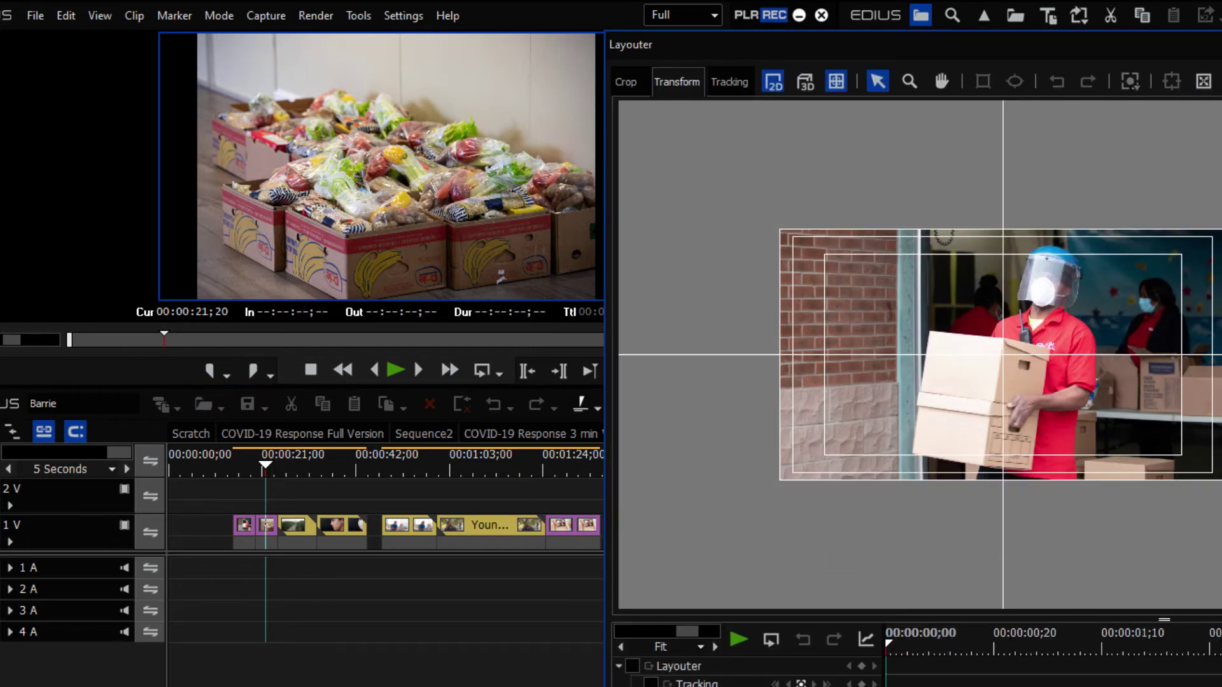
key("Escape")
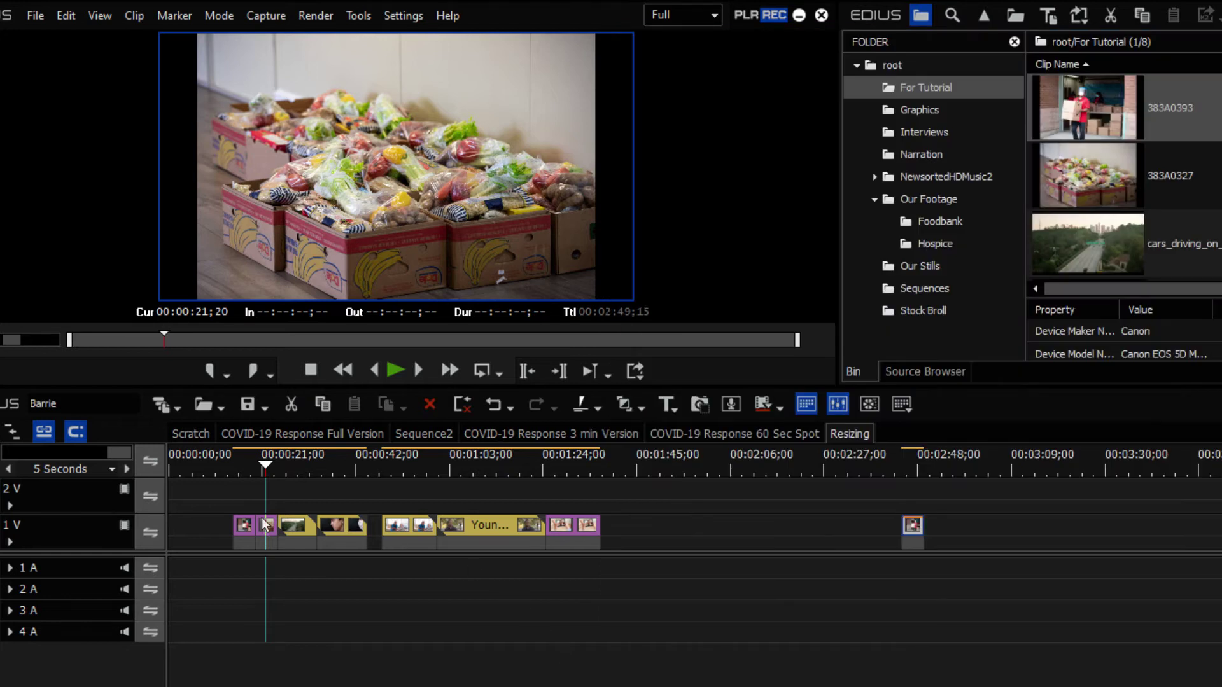
left_click(266, 526)
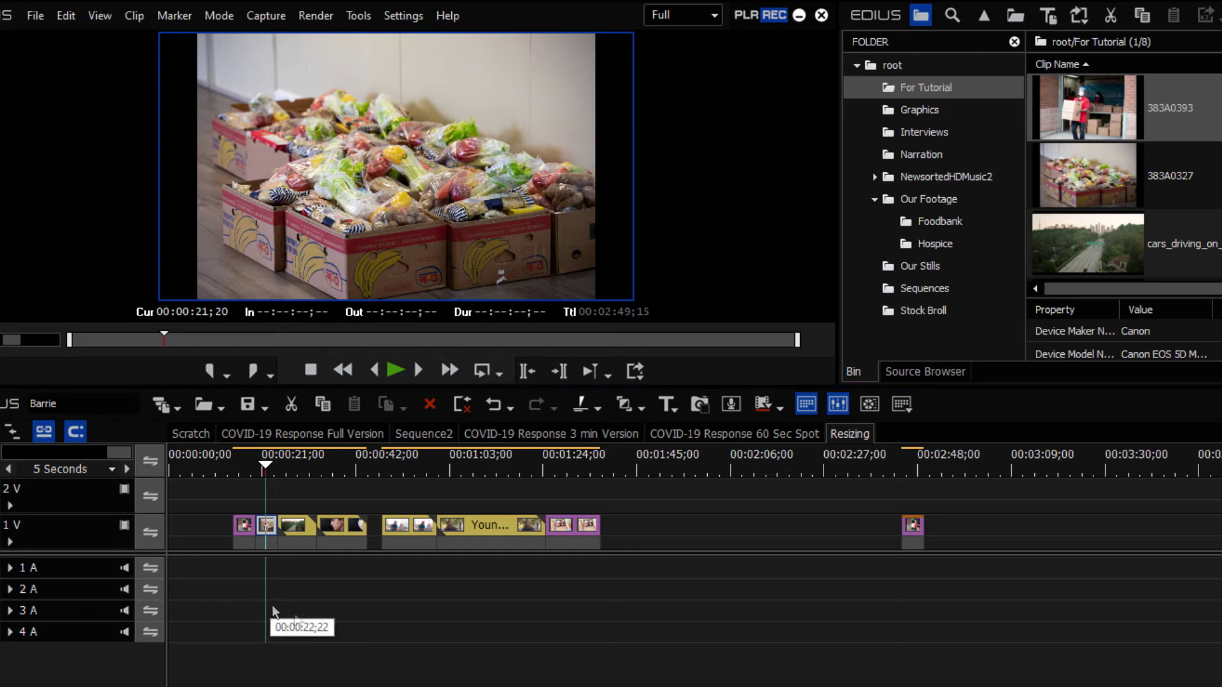
key("F7")
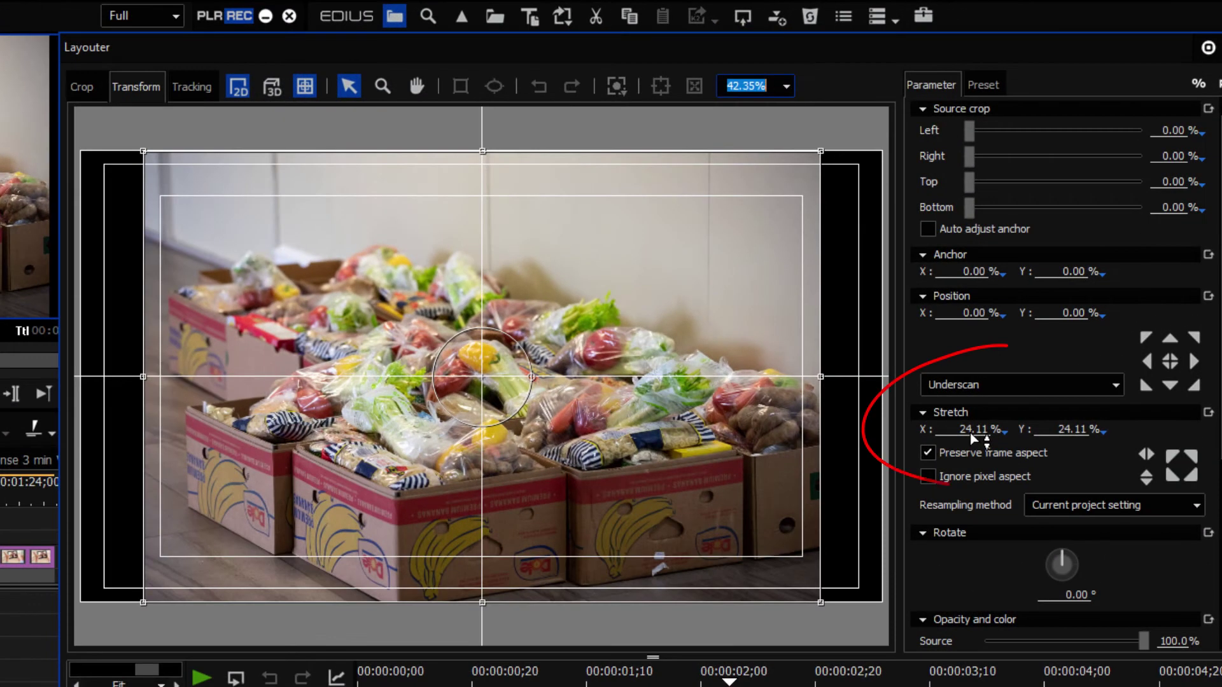
- Enlarge the food-box still to 32.91% and shift it to 5.04%, -9.40% to fill the frame
mouse_move(973, 438)
left_mouse_down()
mouse_move(973, 316)
mouse_move(980, 398)
mouse_move(972, 330)
left_mouse_up()
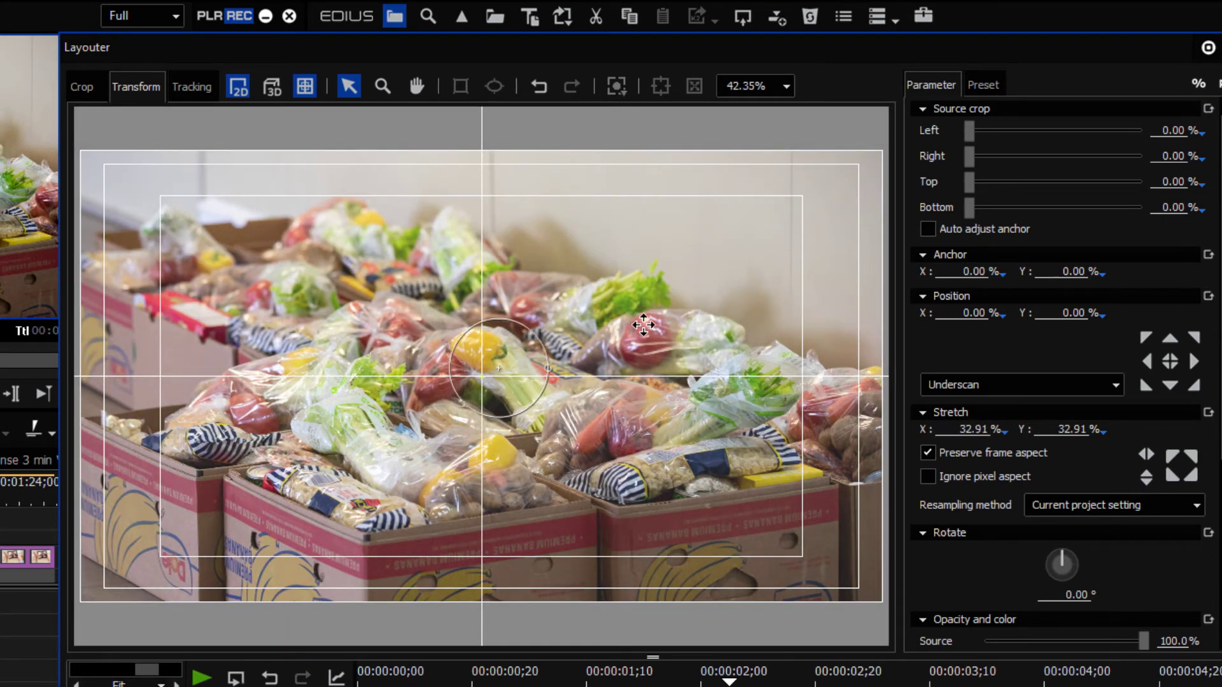
left_click_drag(548, 352, 610, 364)
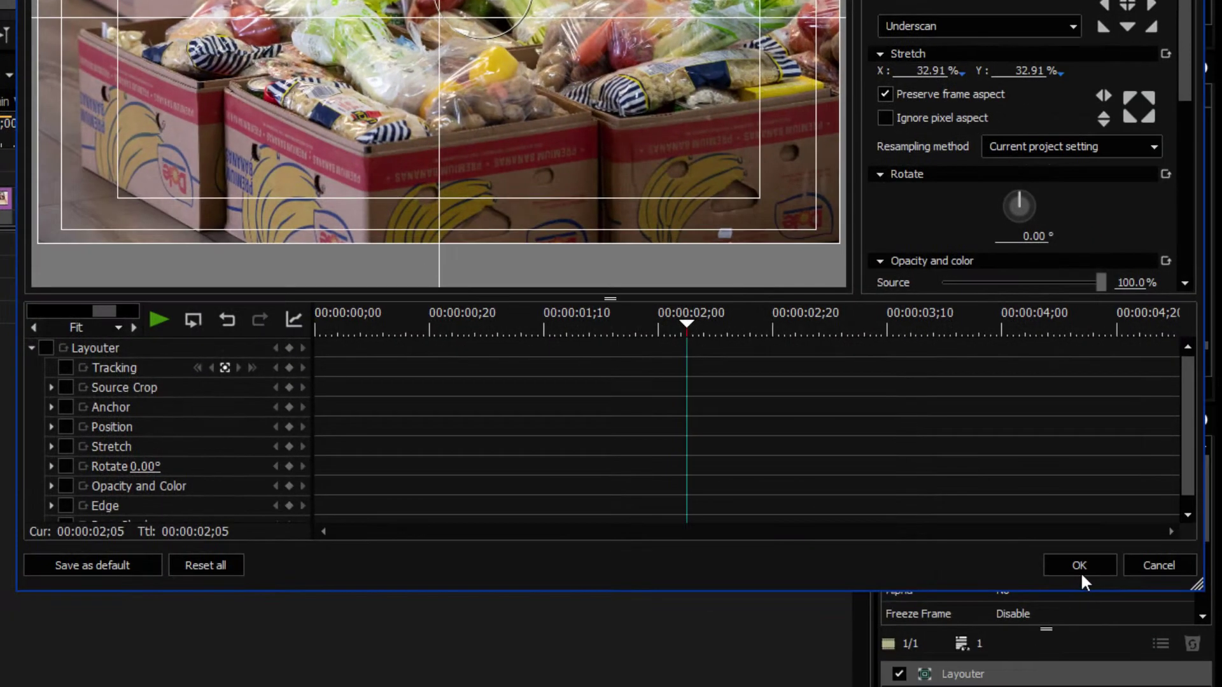
- Apply the food-box resize, jump to the masked-face clip at 00:00:37;22, and check still sizes in the bin
left_click(1081, 578)
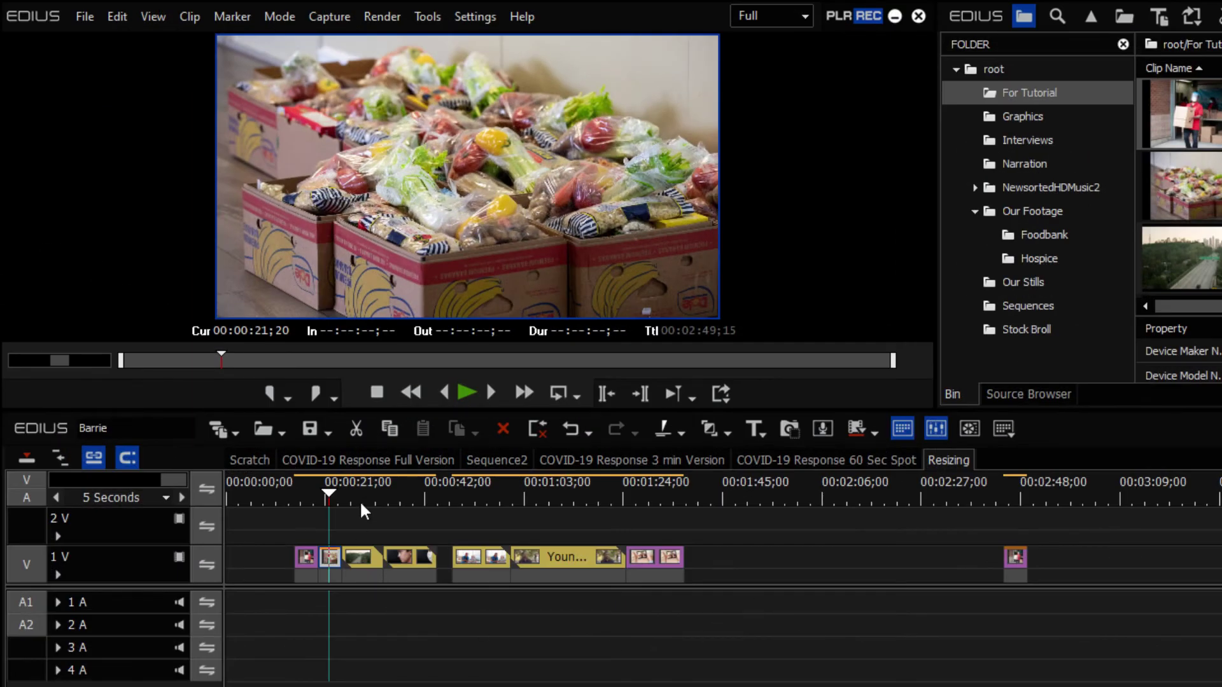
left_click(405, 495)
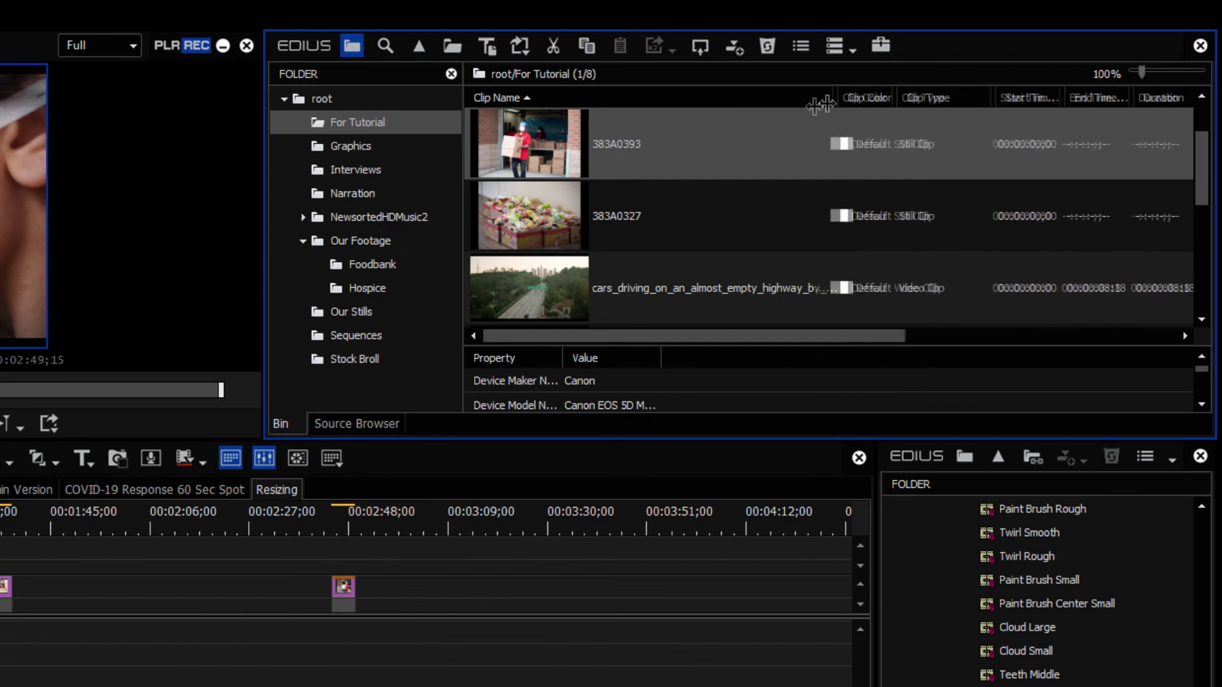
left_click_drag(834, 114, 637, 114)
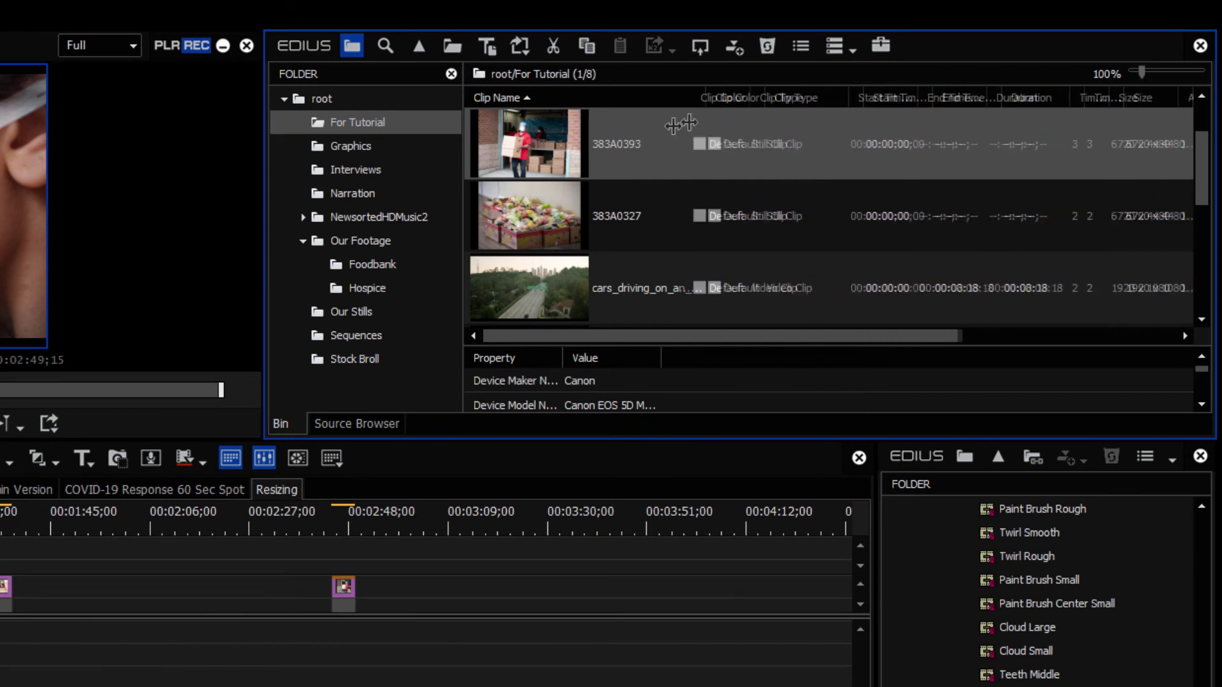
left_click(668, 143)
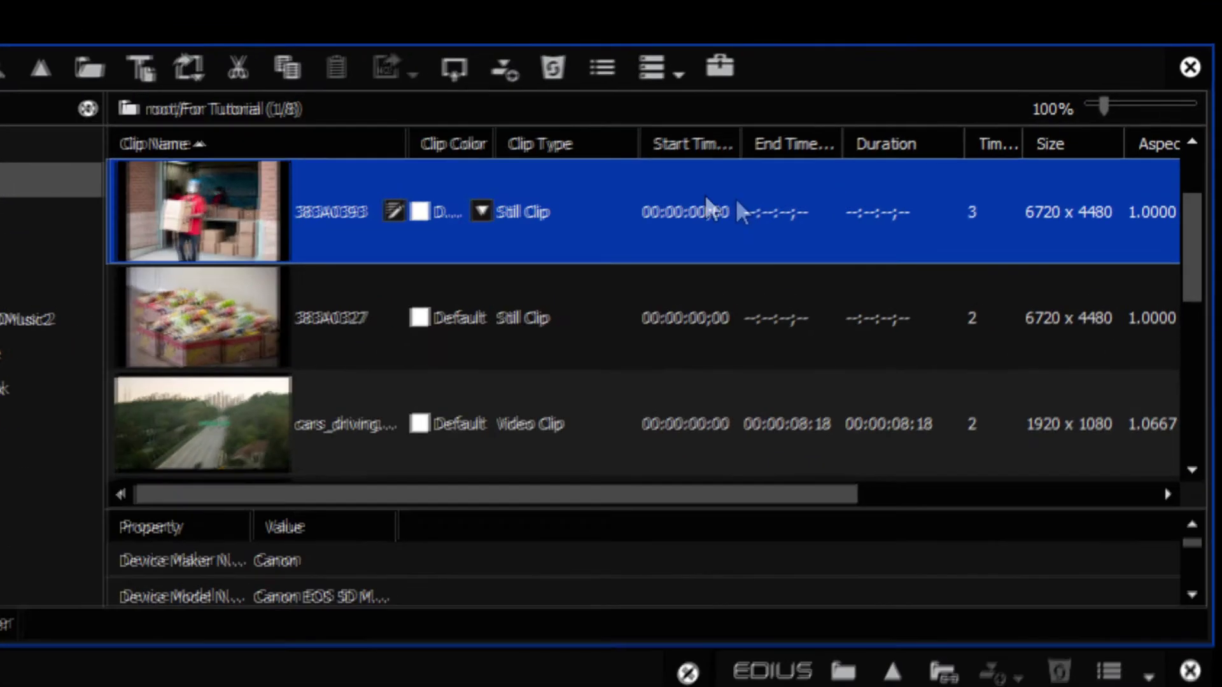
scroll(974, 403, "down", 2)
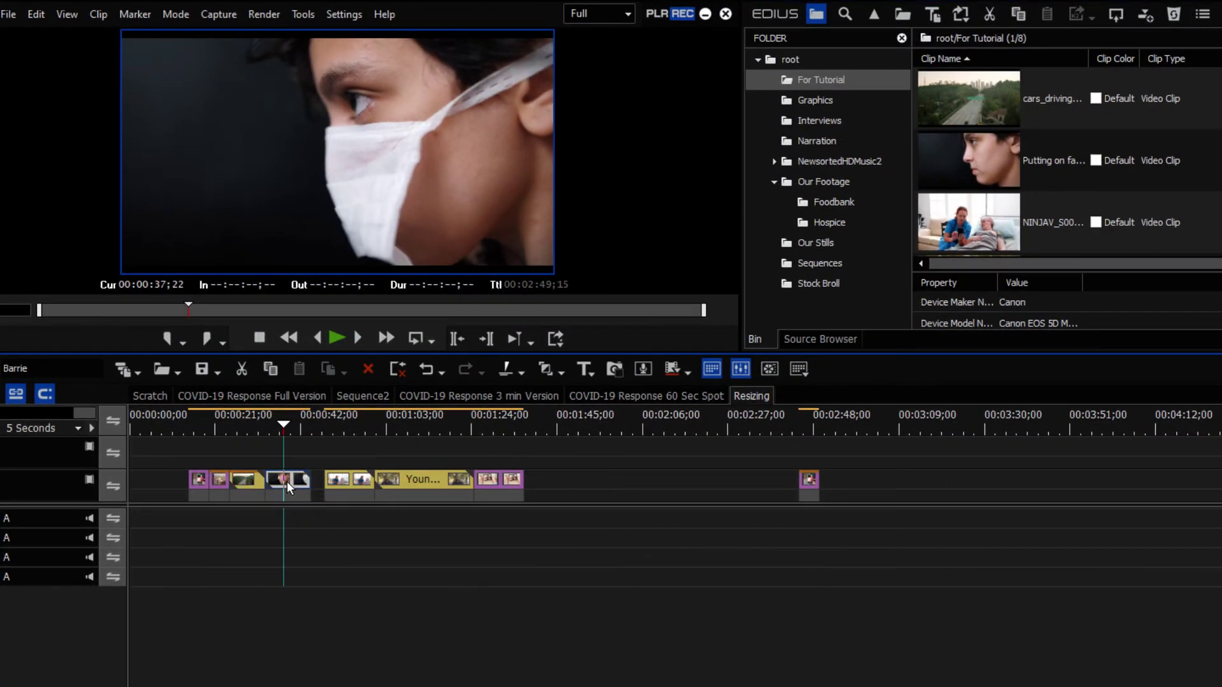
- Stretch the face-mask clip to 72.58% and shift it to 22.14%, 16.40% to frame eye and mask
key("F7")
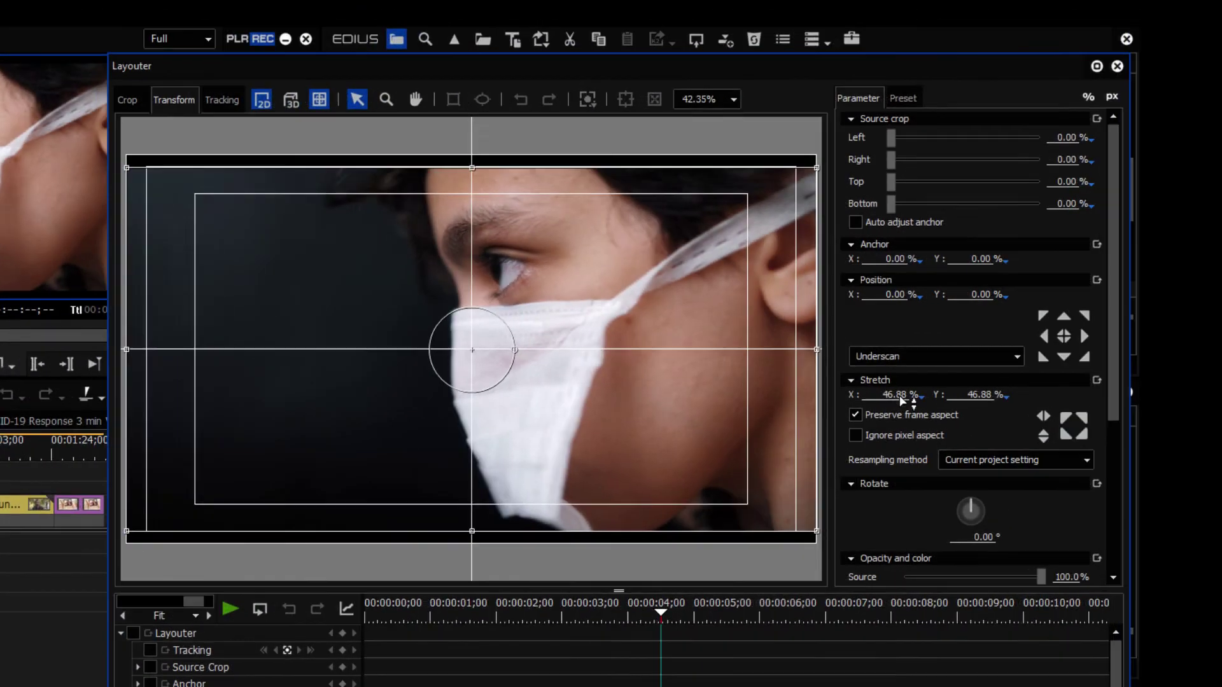
left_click(898, 395)
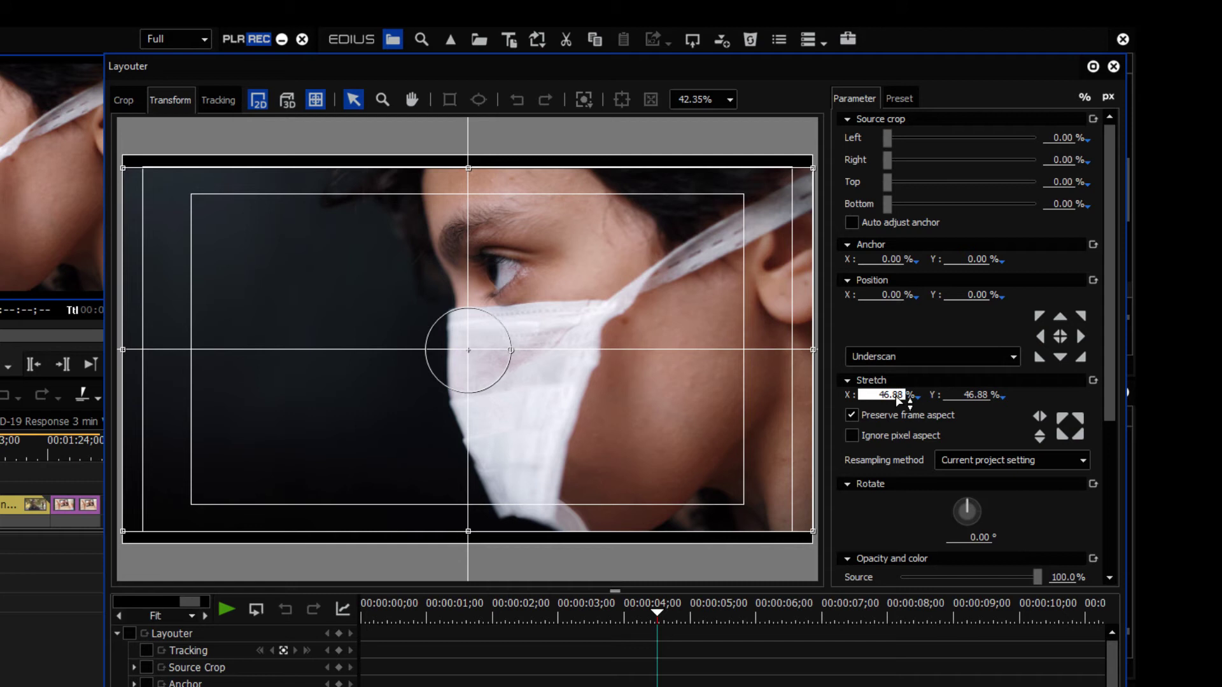
left_click_drag(897, 395, 905, 175)
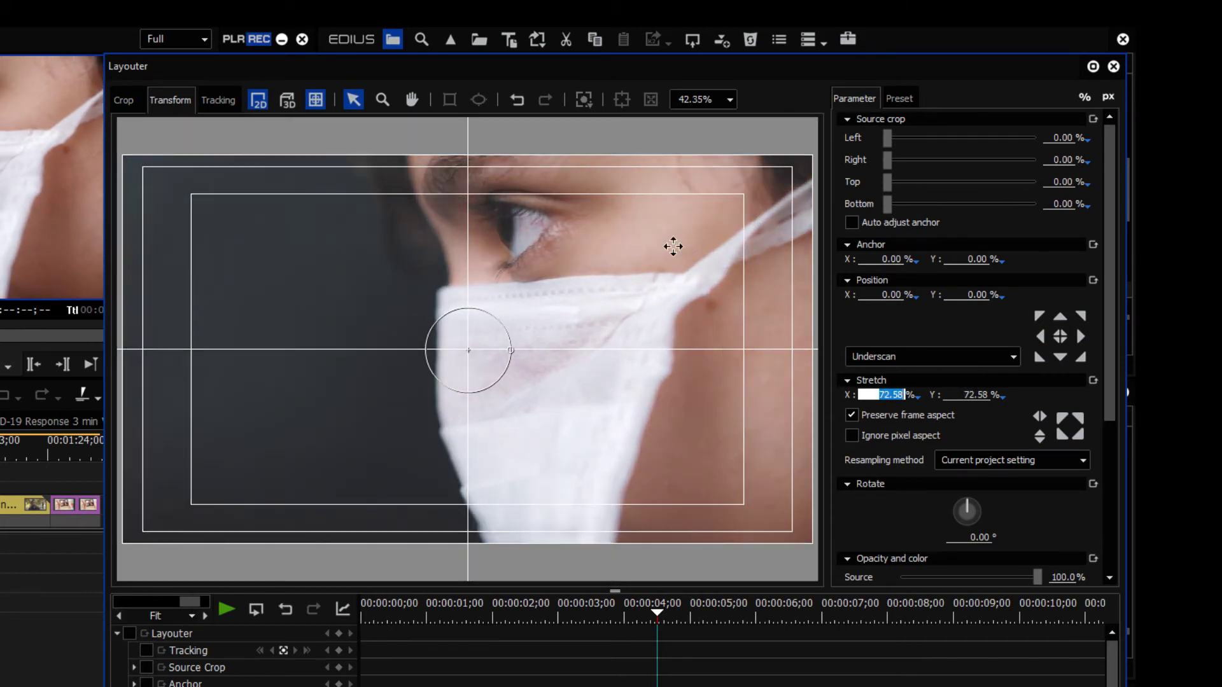
left_click_drag(673, 246, 701, 289)
left_click_drag(614, 324, 651, 349)
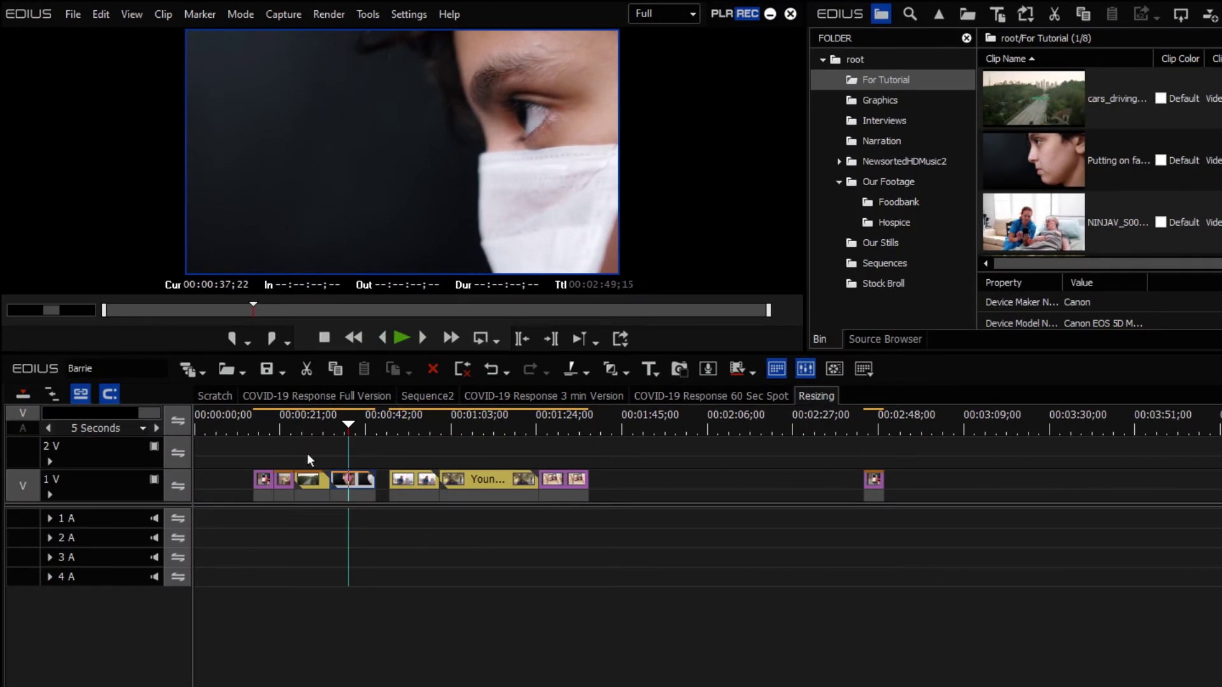
- Move to 00:00:53;04 and select the NINJAV_S001_S001_T588 nurse-and-patient clip
left_click_drag(371, 423, 407, 426)
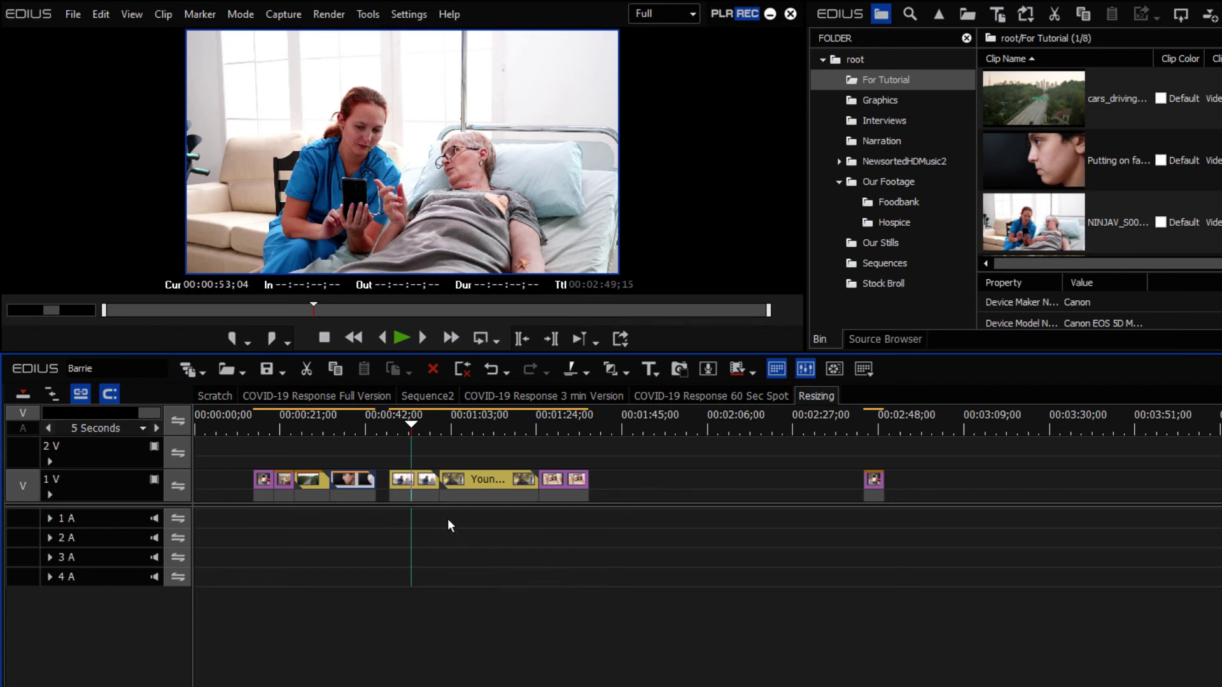
left_click(415, 482)
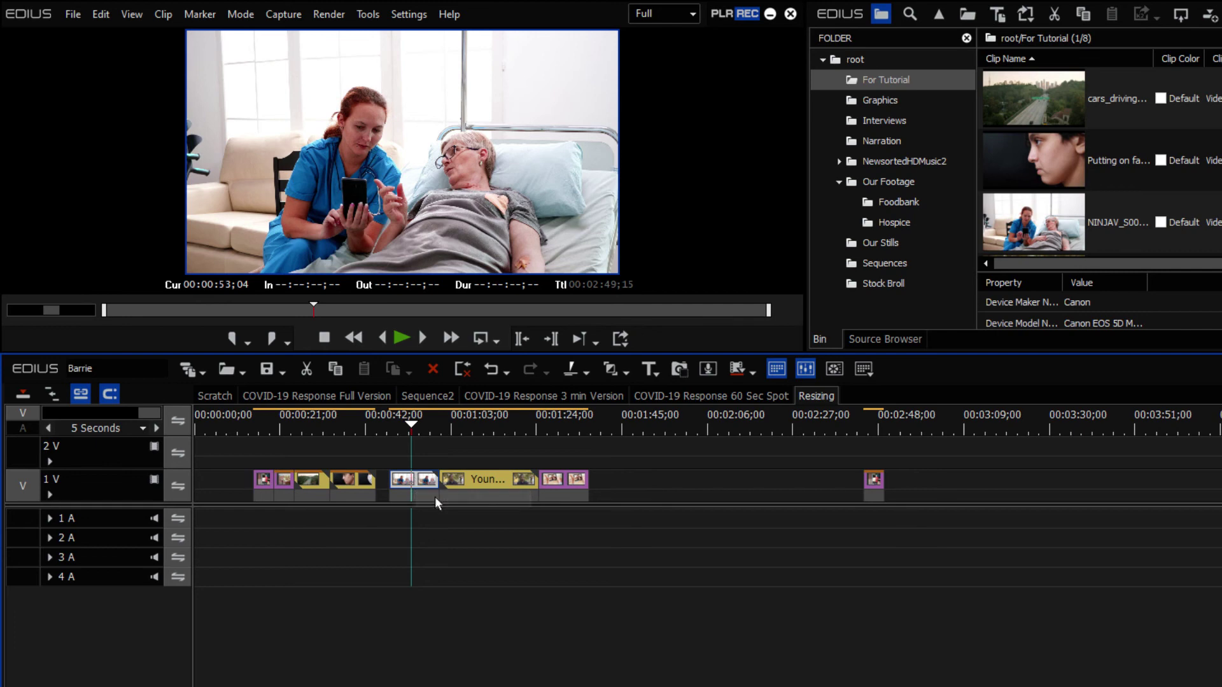
- Stretch the nurse-and-patient clip to 69.50% and shift it to 1.48%, -6.56%, then check a later frame
key("F7")
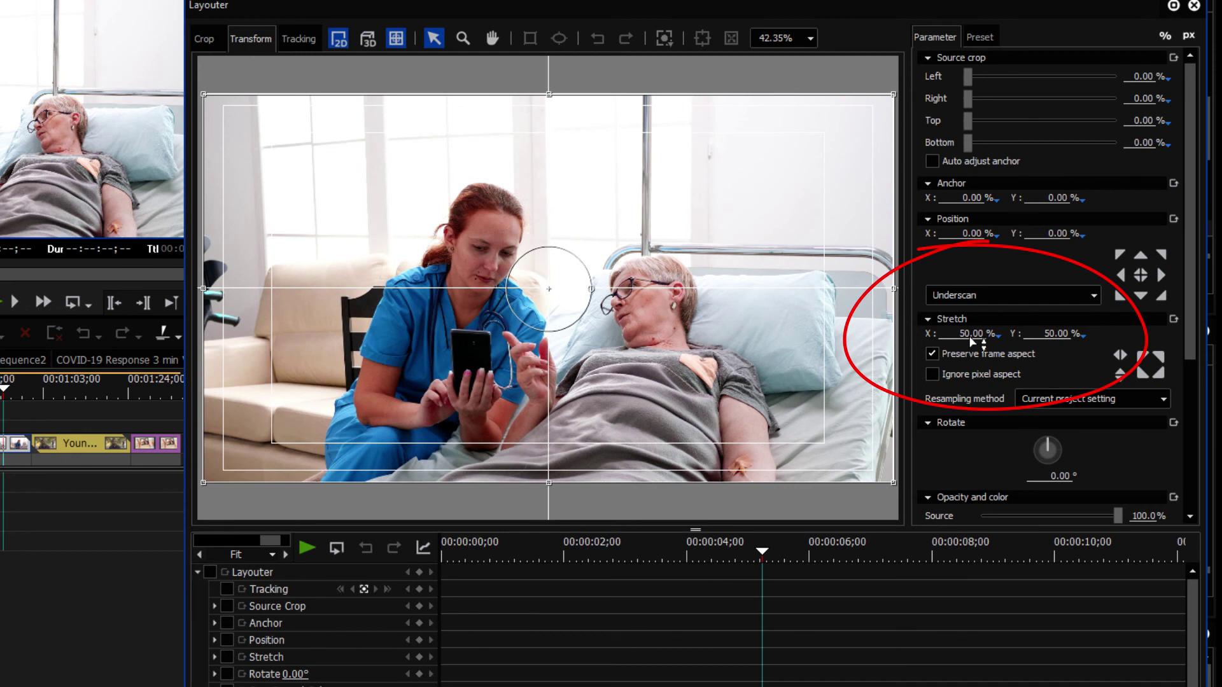
left_click_drag(969, 338, 968, 185)
left_click_drag(703, 322, 684, 310)
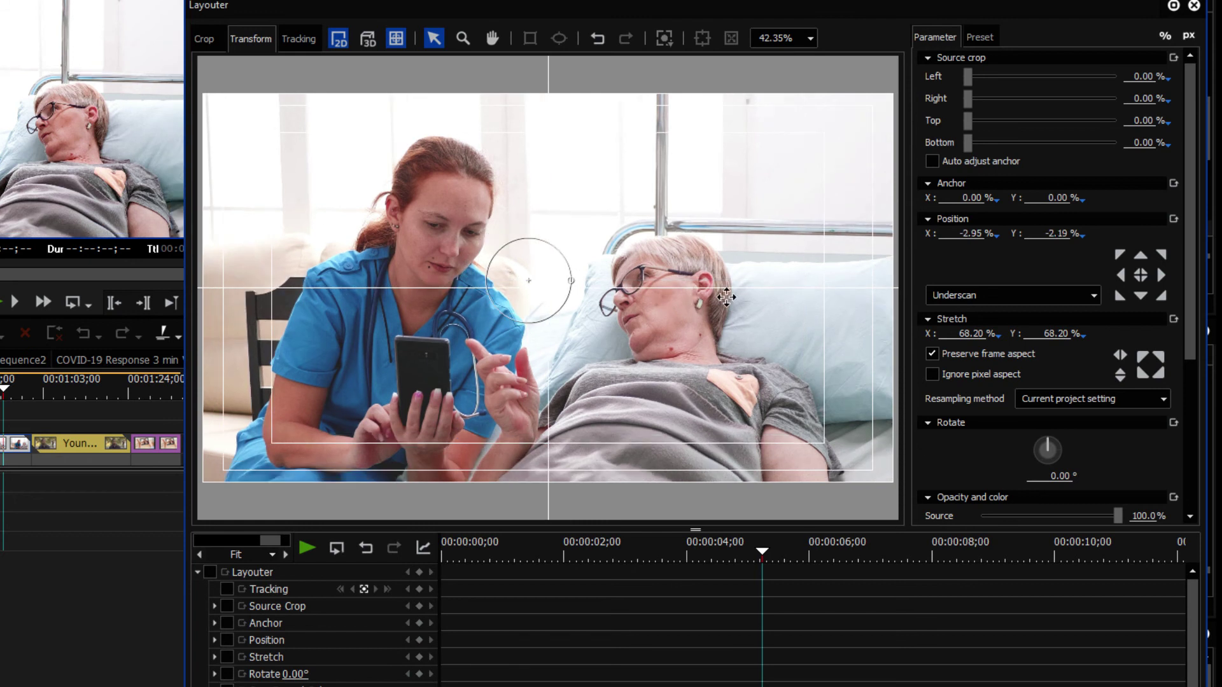
key("Right")
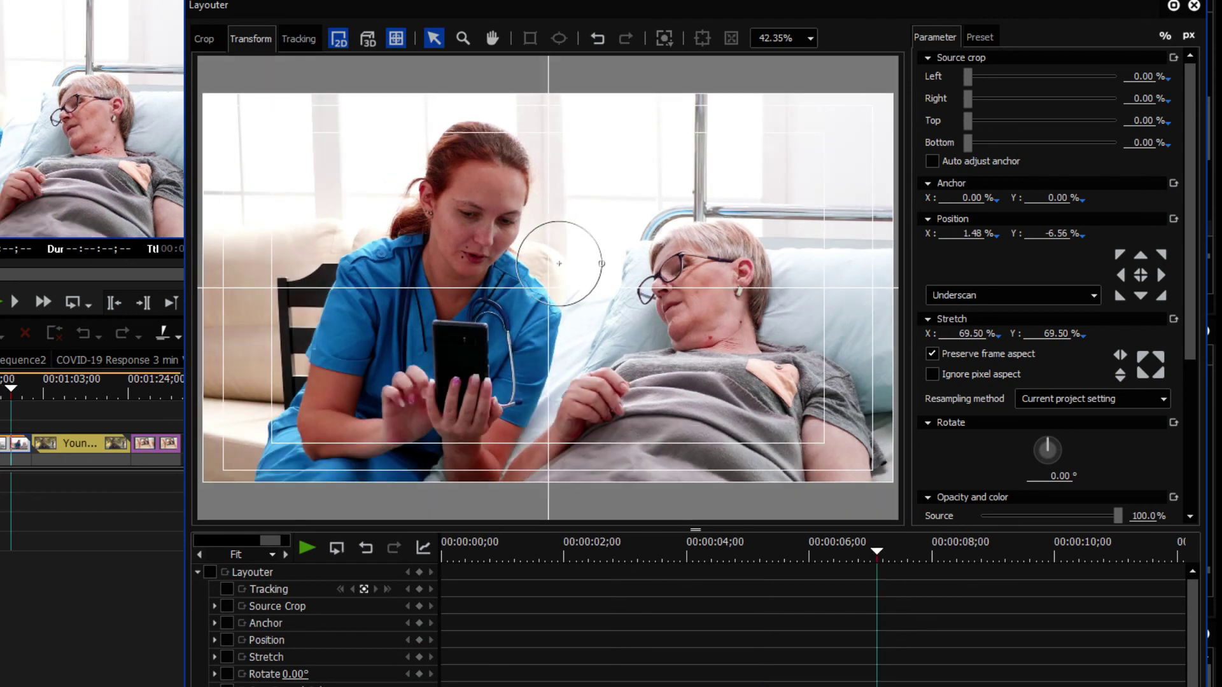